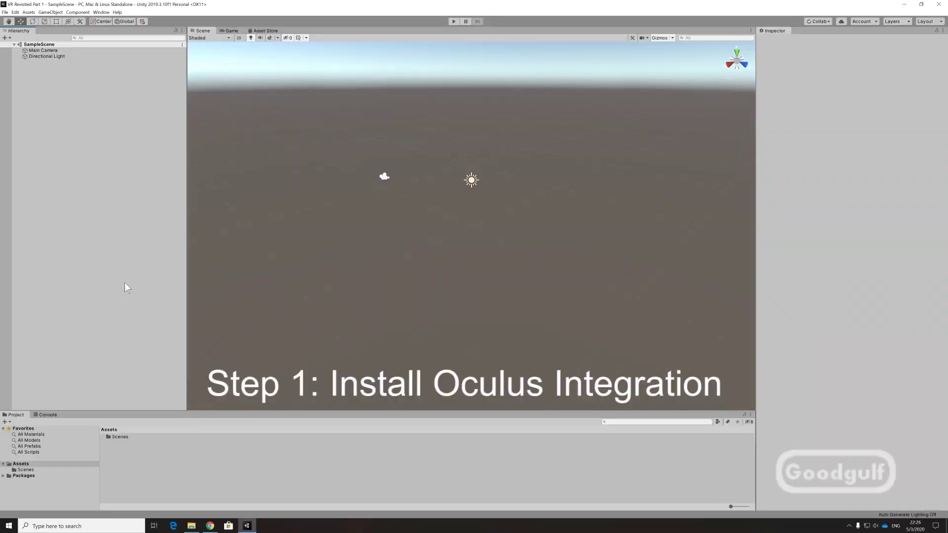
Search the Asset Store for oculus
left_click(266, 31)
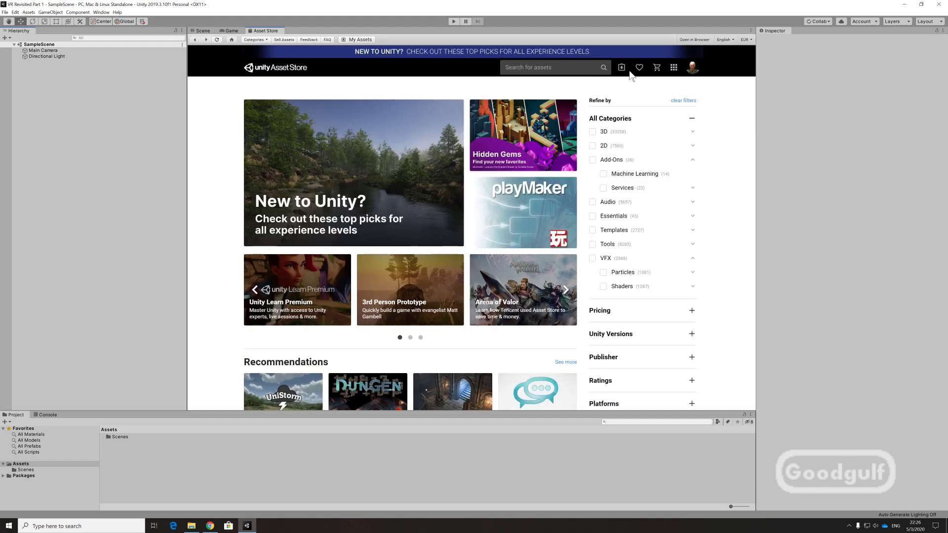
left_click(574, 68)
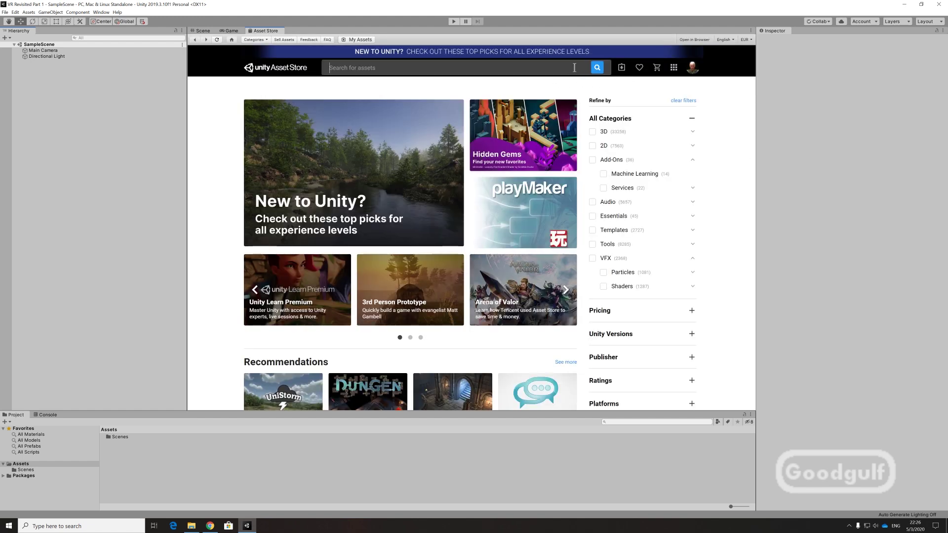
type("oc")
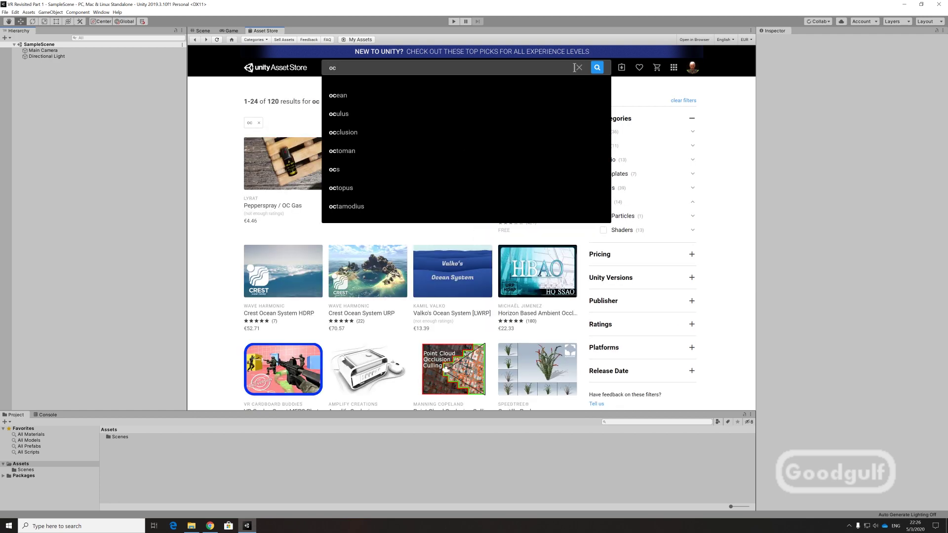
type("ulous")
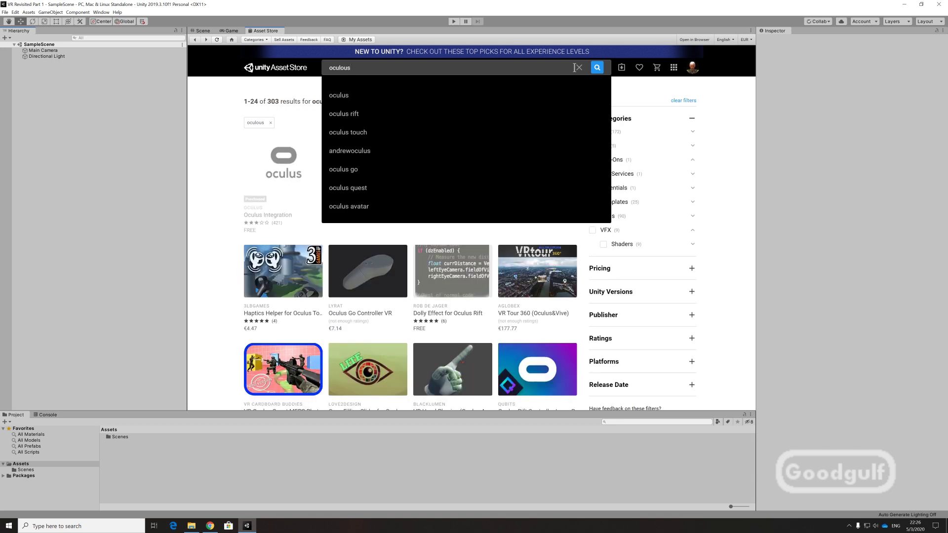
left_click(371, 95)
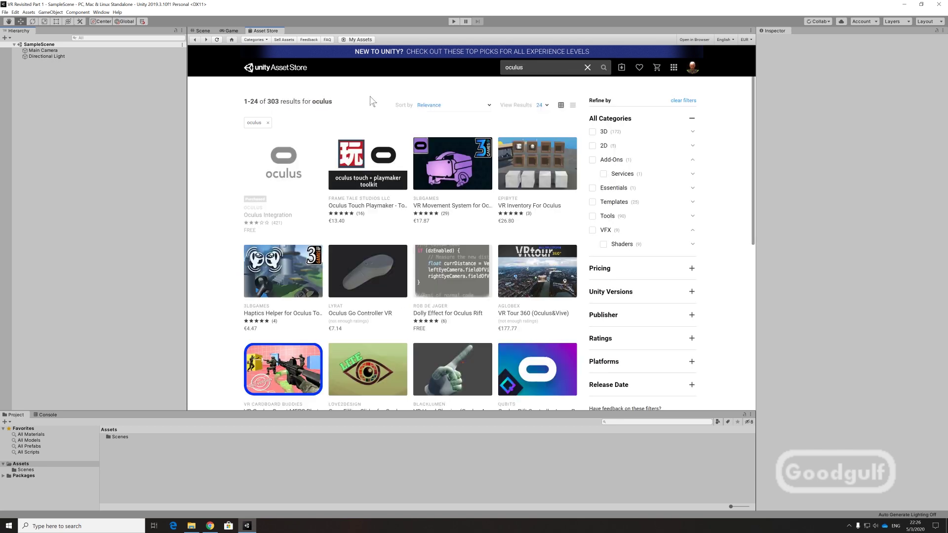
Open the Oculus Integration asset, update it and import its full package into the project
left_click(289, 169)
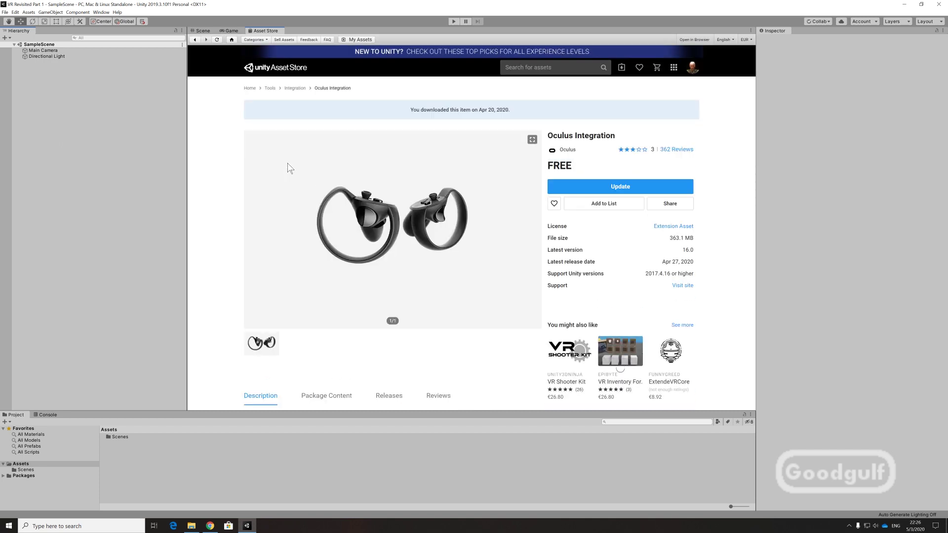
left_click(608, 195)
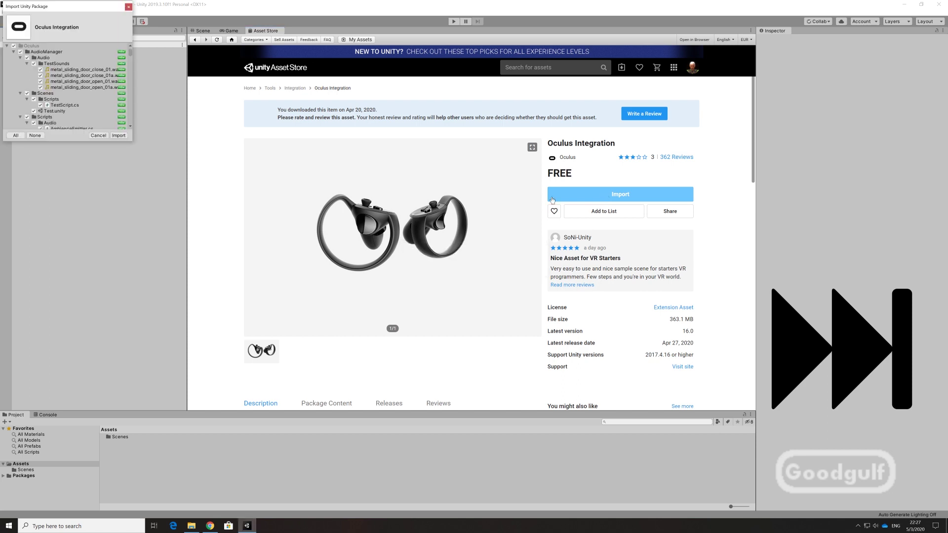
left_click(117, 136)
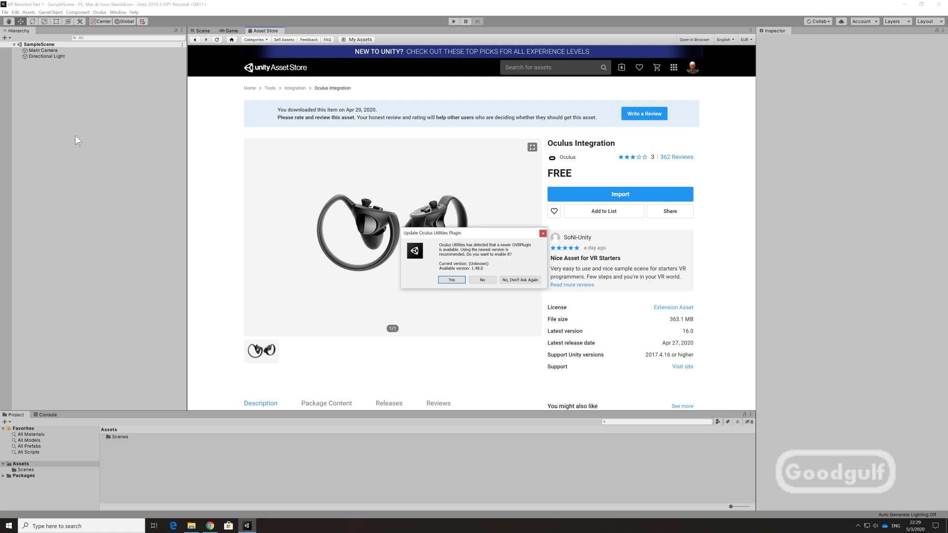
Enable the newer OVRPlugin and upgrade the spatializer plugin, accepting the editor restarts
left_click(451, 280)
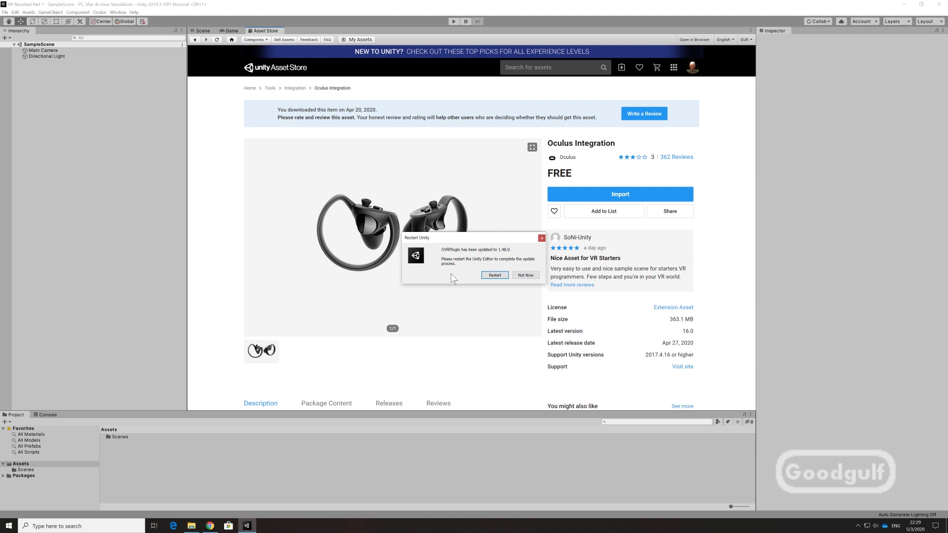
left_click(495, 275)
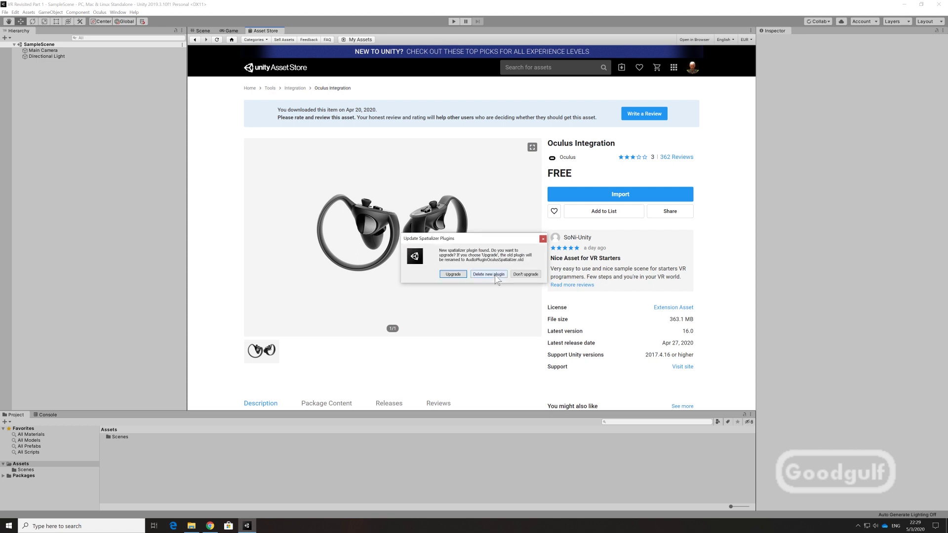
left_click(447, 277)
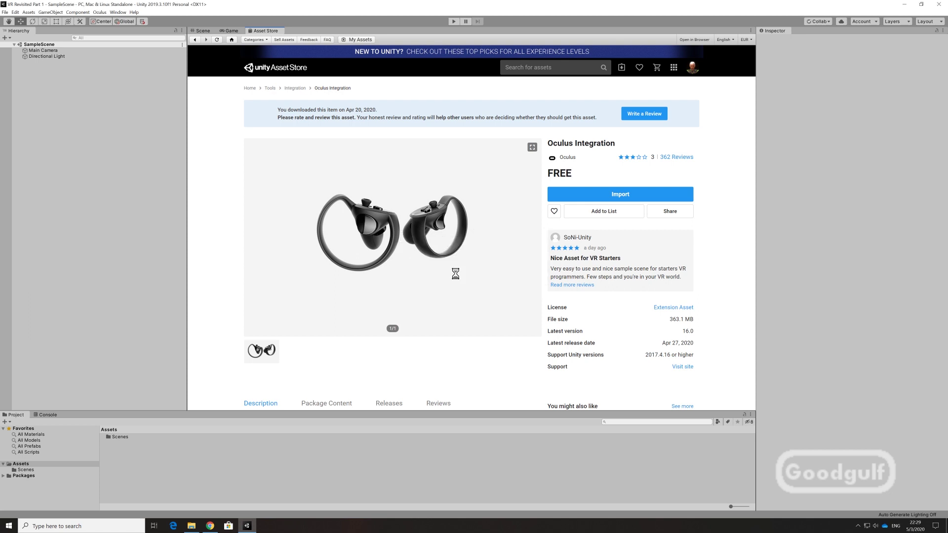
left_click(499, 275)
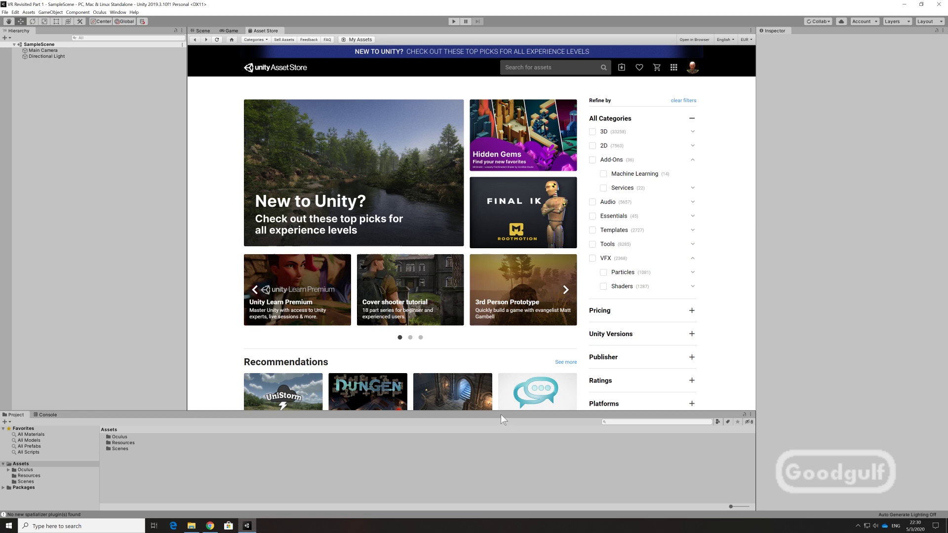
Return to the Scene view and install the Oculus Desktop 2.38.4 package through the Package Manager
left_click(204, 31)
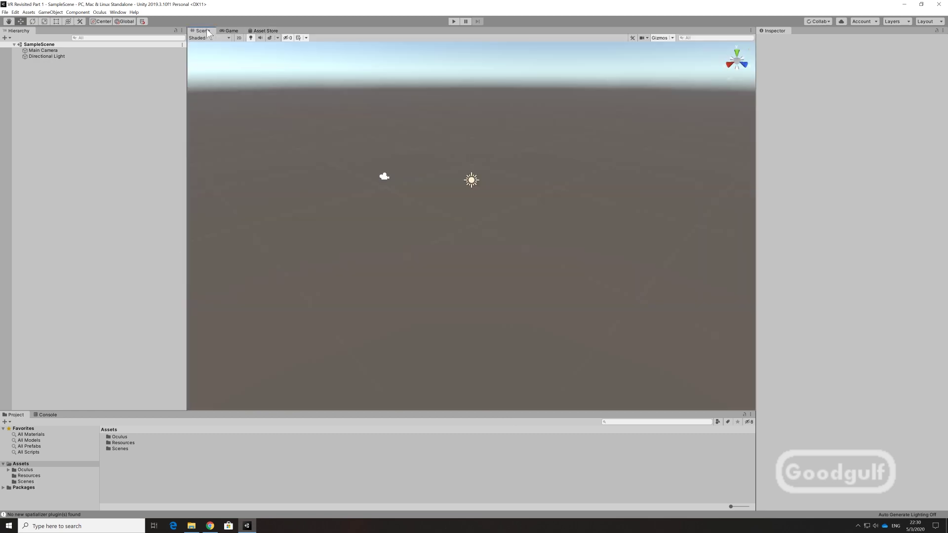
left_click(119, 13)
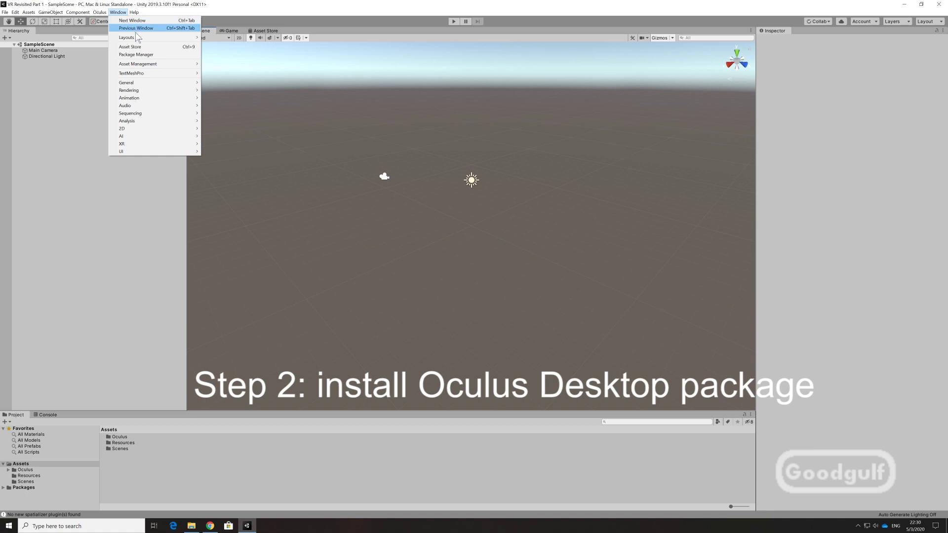
left_click(147, 56)
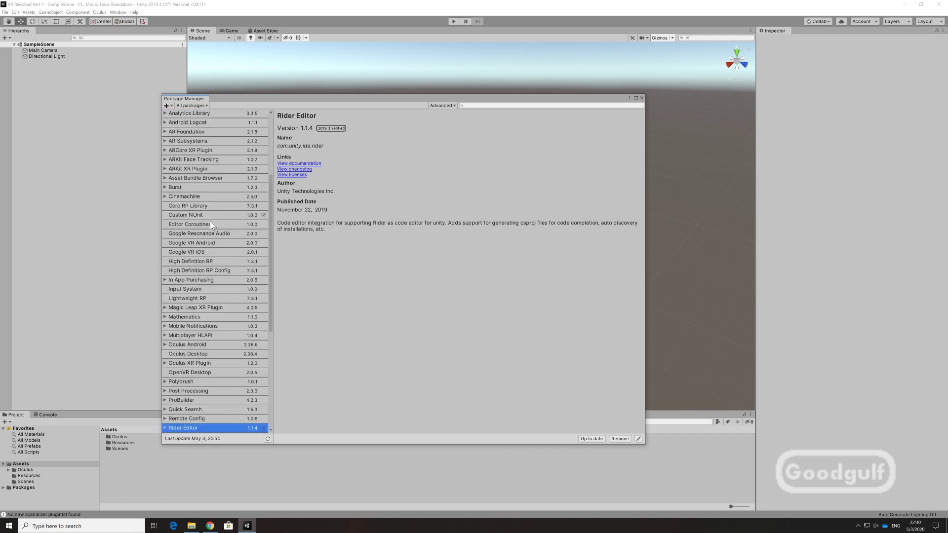
left_click(222, 354)
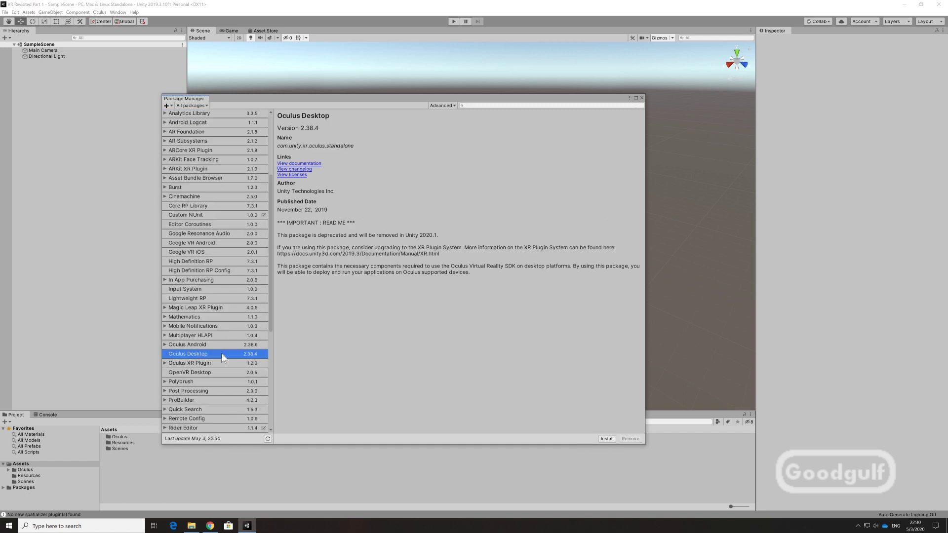
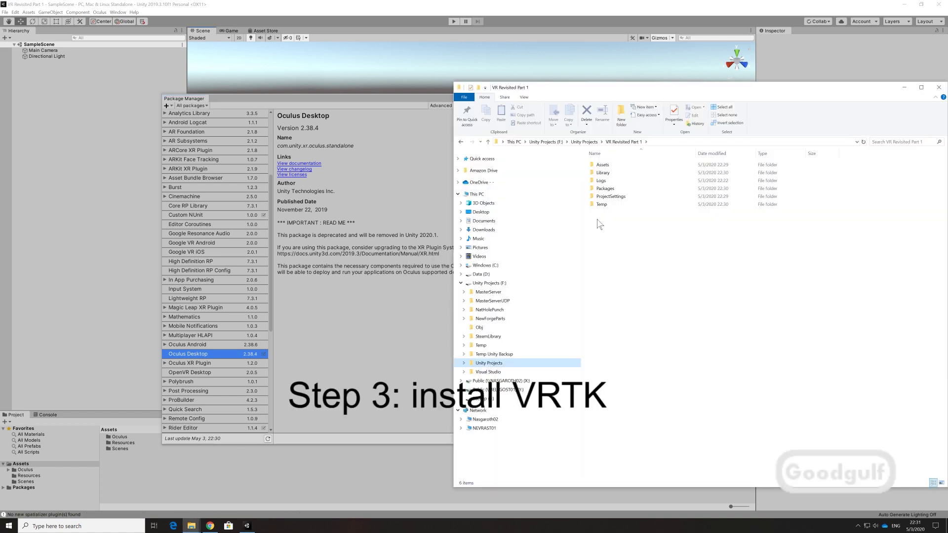
double_click(607, 189)
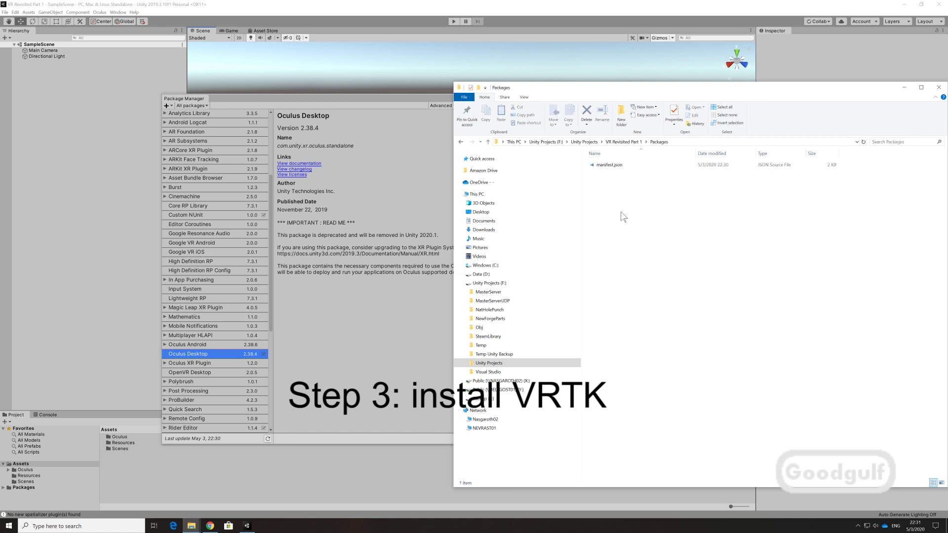
double_click(598, 168)
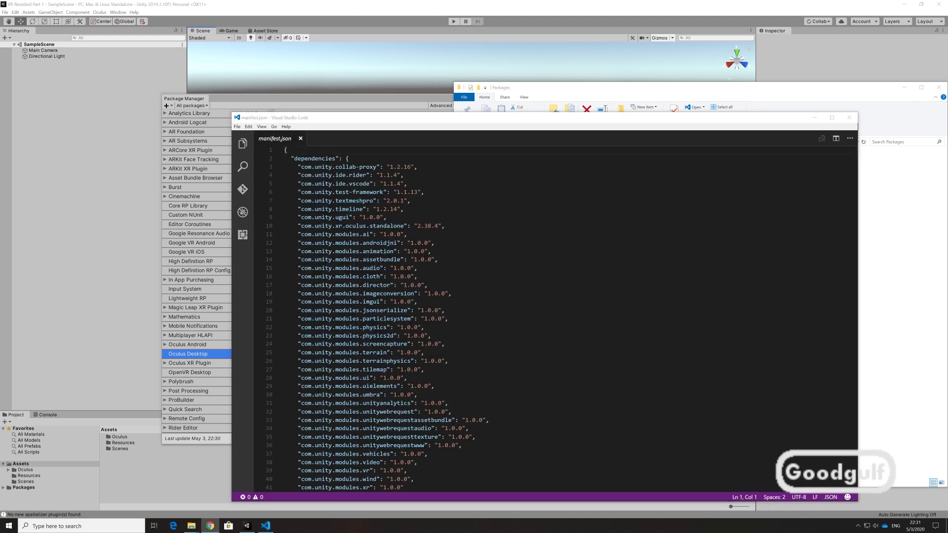
left_click(814, 152)
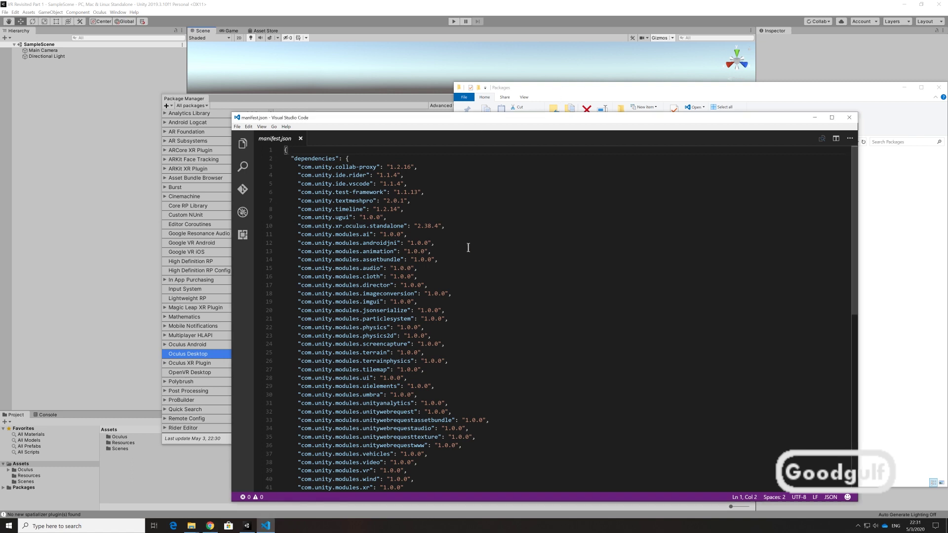
key("Return")
type("\"scopedRegistries\": [ { \"name\": \"npmjs\", \"url\": \"https://registry.npmjs.org/\", \"scopes\": [ \"io.extendreality\" ] } ],")
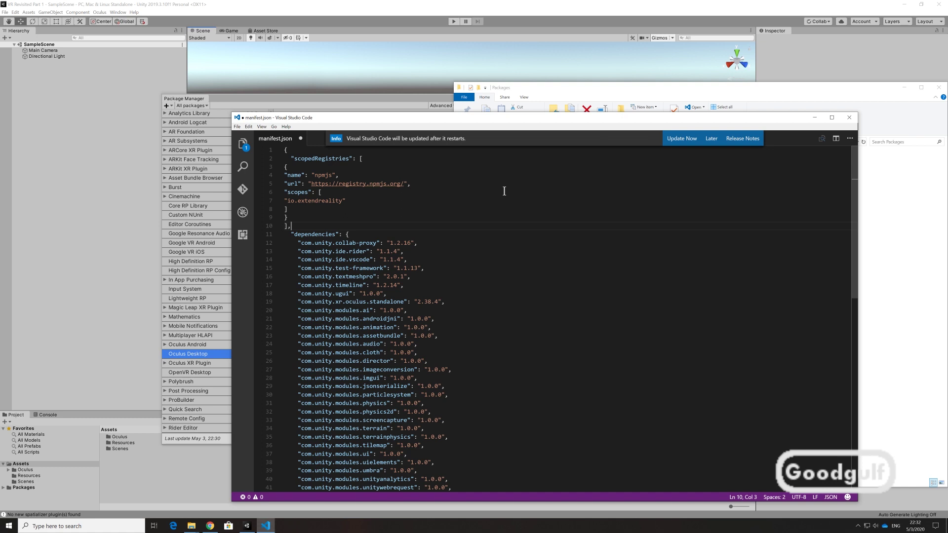
left_click(711, 139)
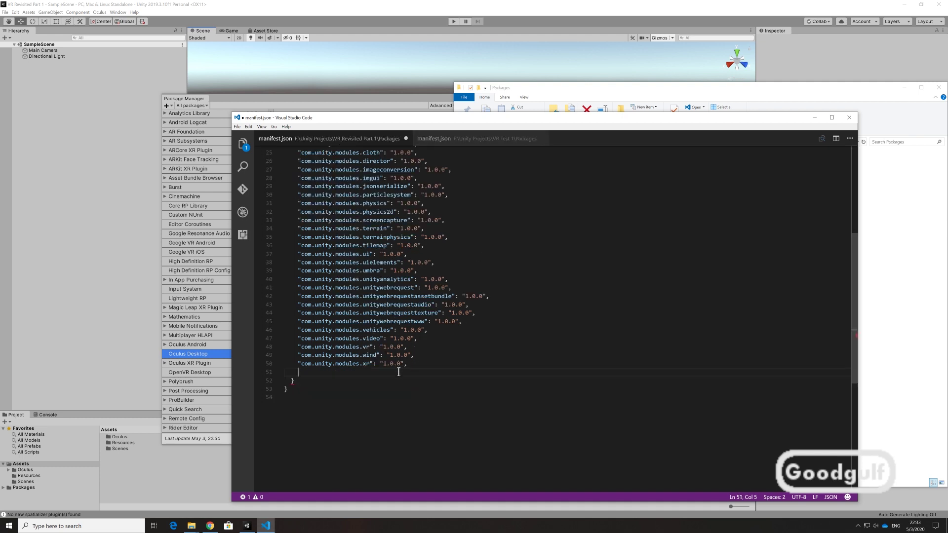
Add the dependency "io.extendreality.vrtk.prefabs": "1.1.11" at the end of the manifest's dependencies list
type("\"io.extendreality.vrtk.prefabs\": \"1.1.11\"")
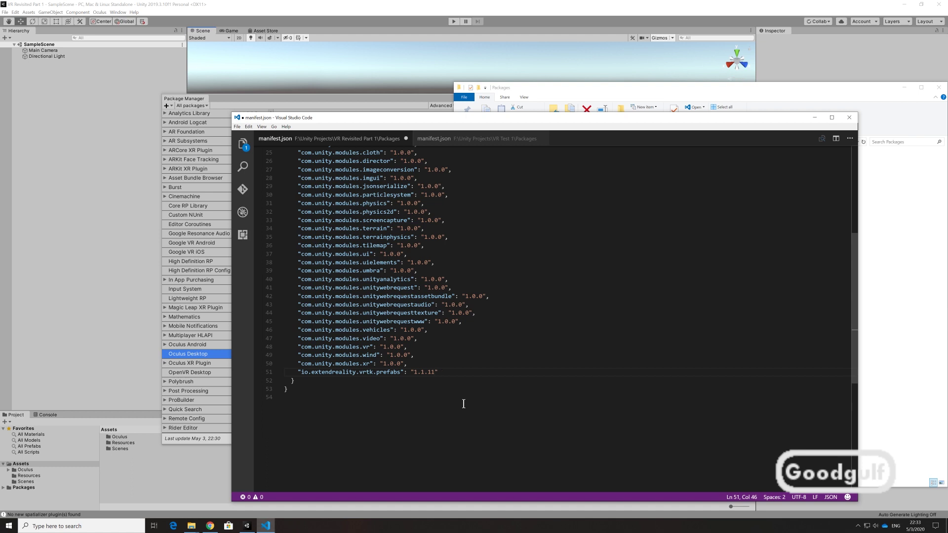
left_click_drag(435, 372, 431, 372)
double_click(435, 374)
left_click(416, 374)
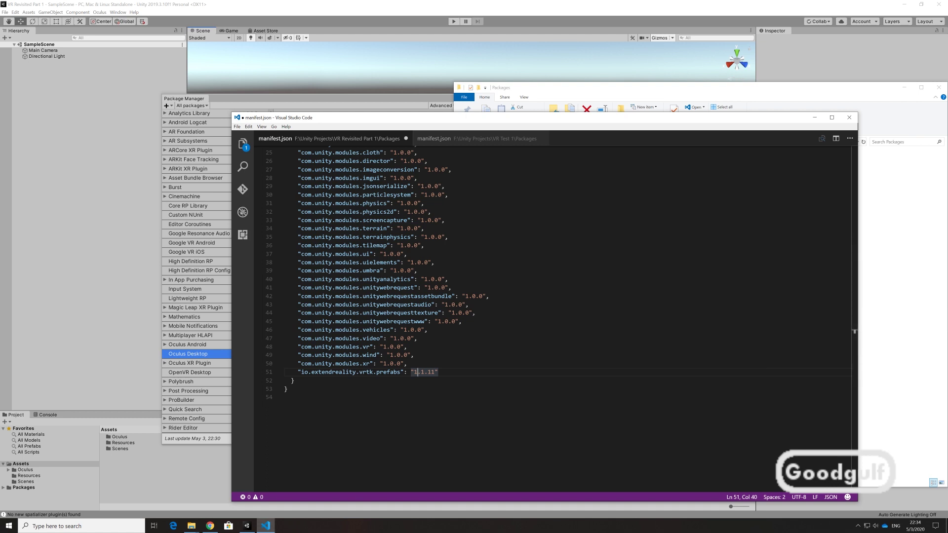
Switch to the browser and check the latest release version in the VRTK.Prefabs getting-started instructions on GitHub
key("alt+Tab")
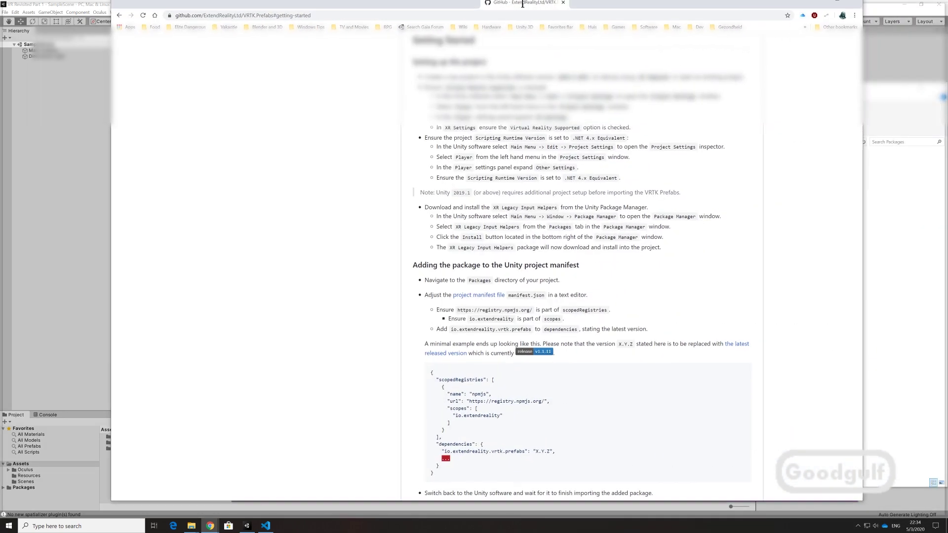
left_click_drag(523, 3, 521, 3)
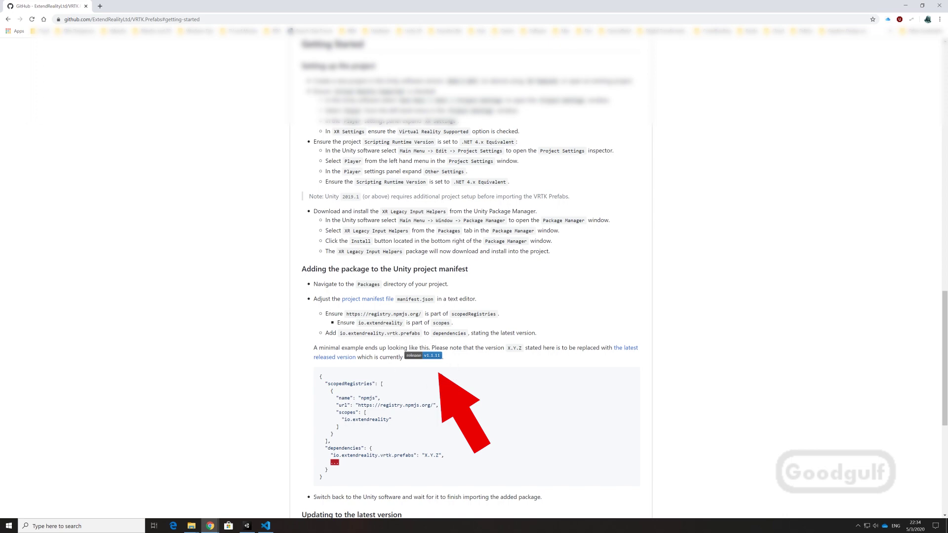
left_click(906, 6)
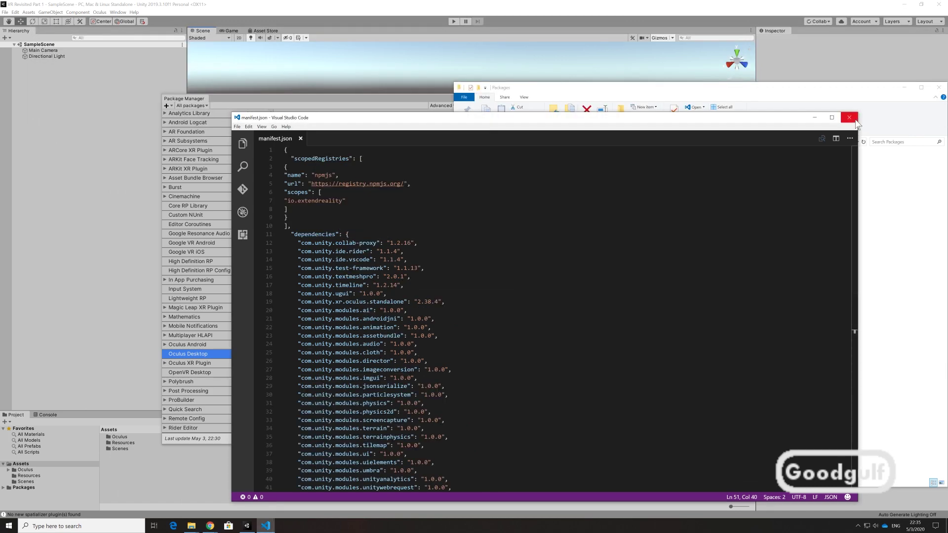
Put away the manifest editor and Packages folder windows, and close Unity's Package Manager
left_click(880, 101)
left_click(904, 88)
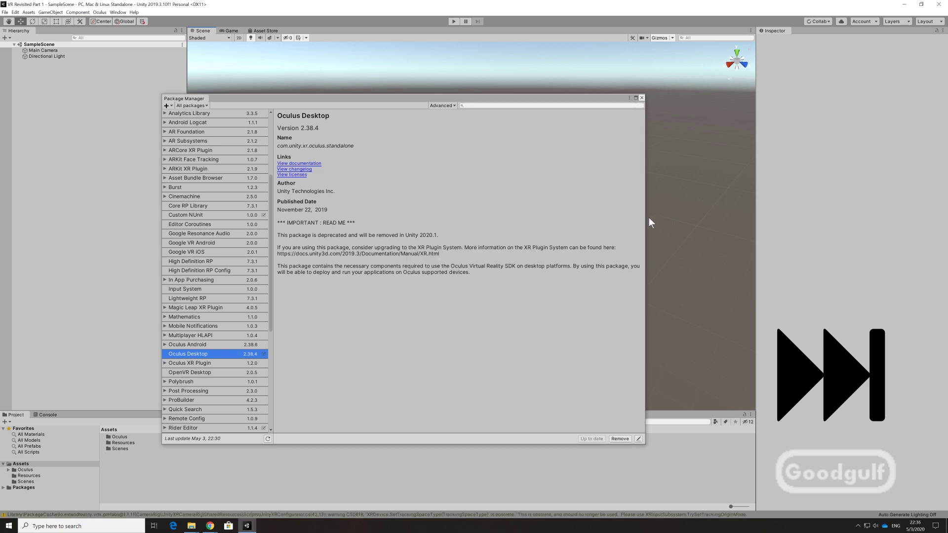
left_click(642, 97)
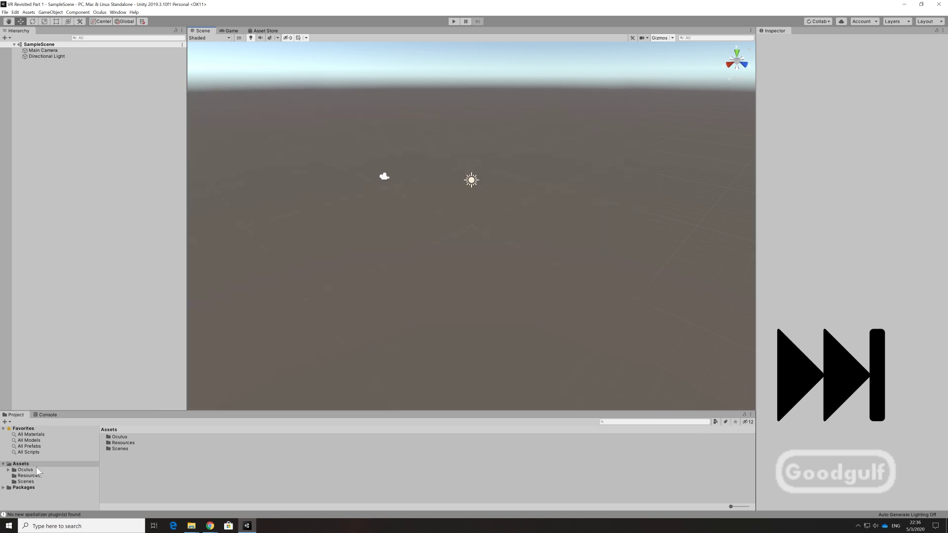
Expand the project's Packages and examine the contents of VRTK Prefabs and Zinnia.Unity
left_click(4, 488)
scroll(45, 489, "down", 3)
left_click(32, 501)
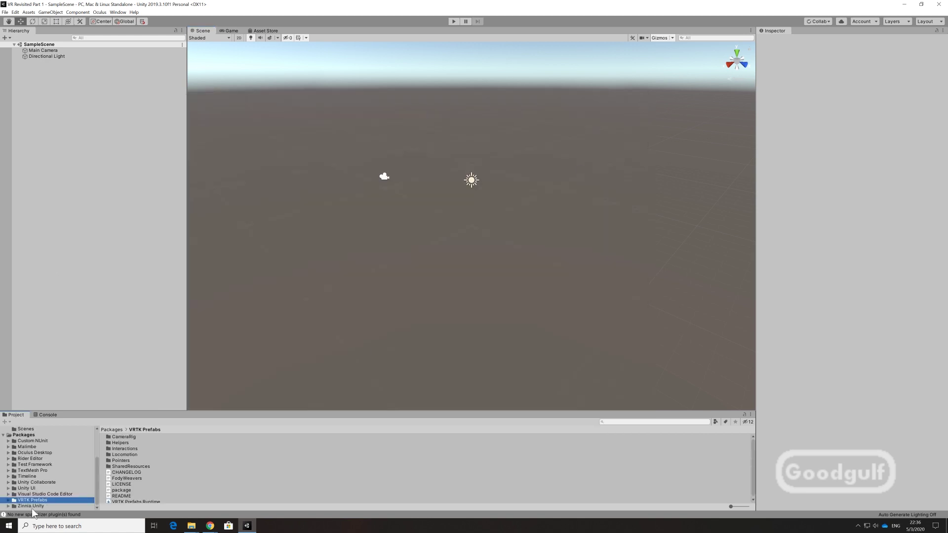
left_click(33, 506)
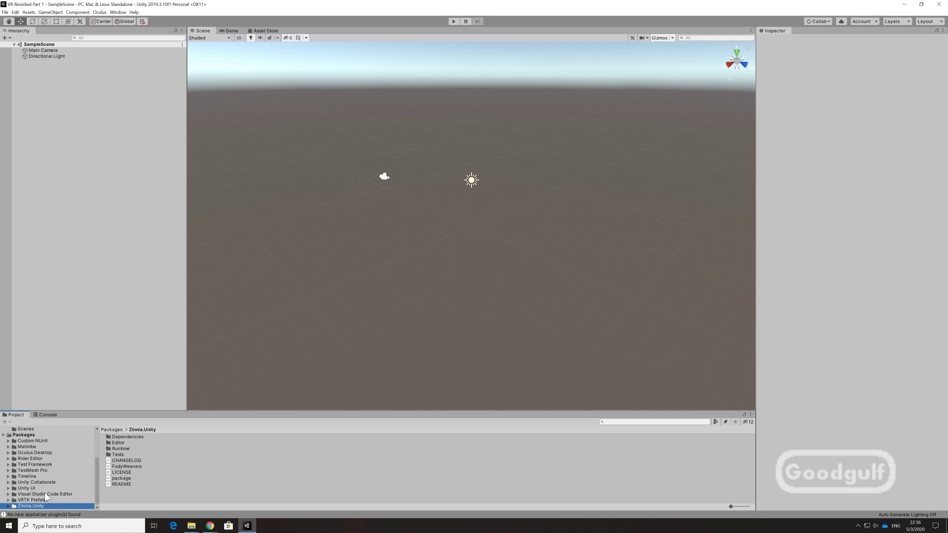
Show the project's Assets folder in File Explorer and move that window over the Unity editor
scroll(46, 497, "up", 5)
left_click(22, 465)
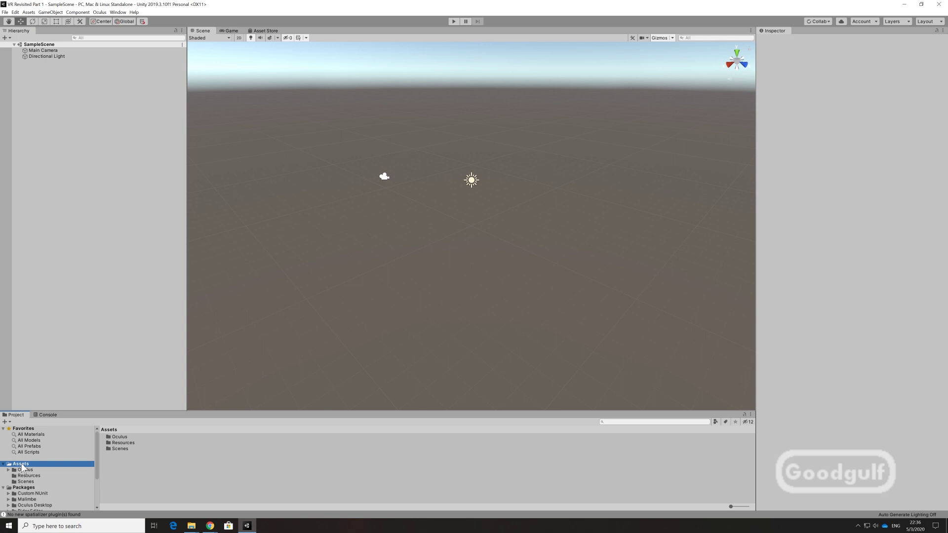
right_click(22, 466)
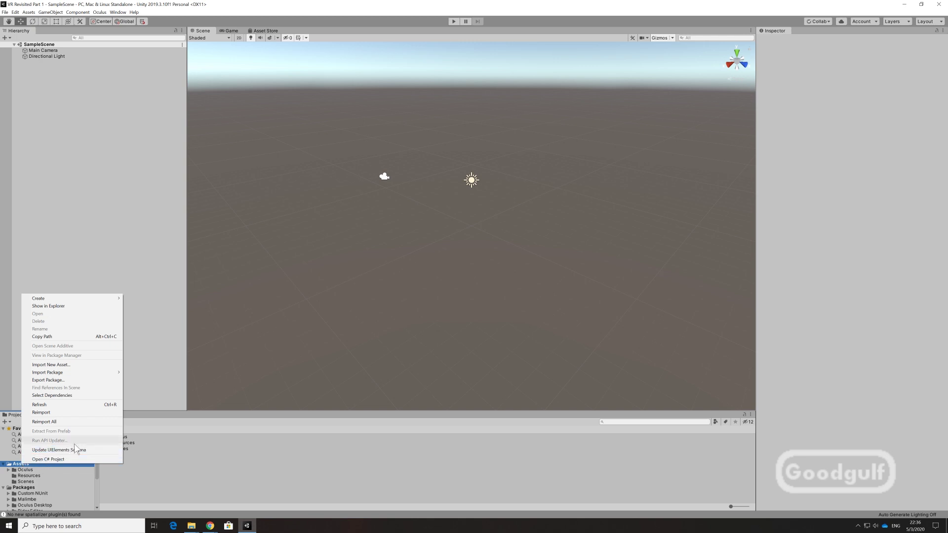
left_click(78, 306)
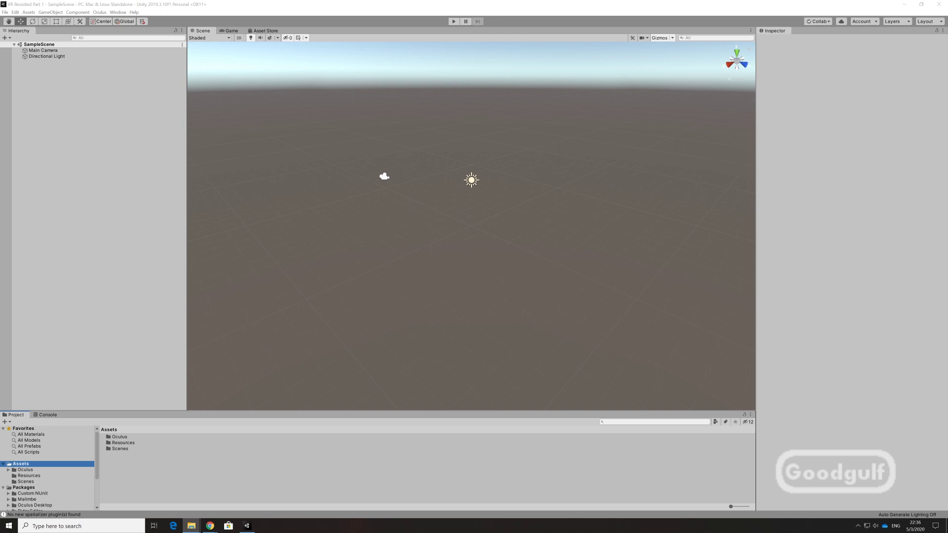
left_click_drag(943, 106, 646, 86)
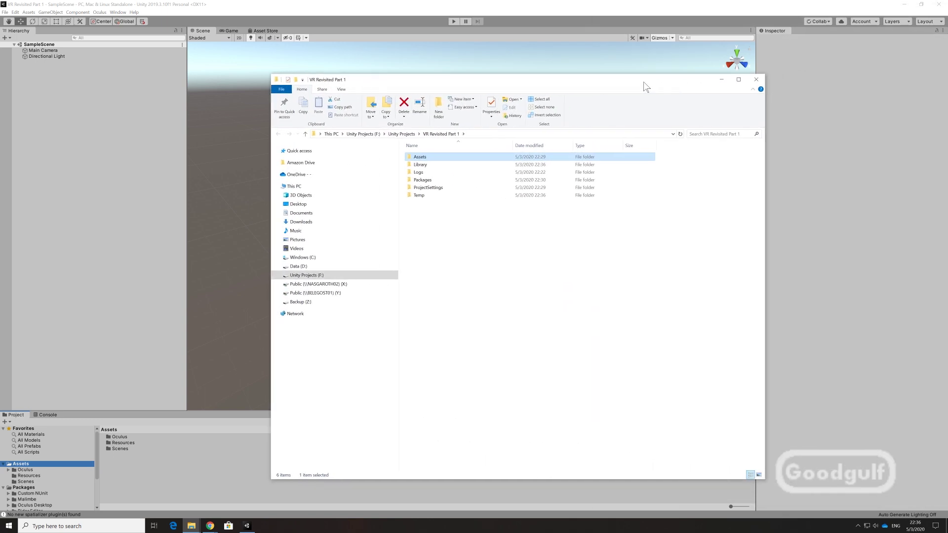
Open Git Bash in the project's Assets folder and move its window over the File Explorer window
right_click(418, 157)
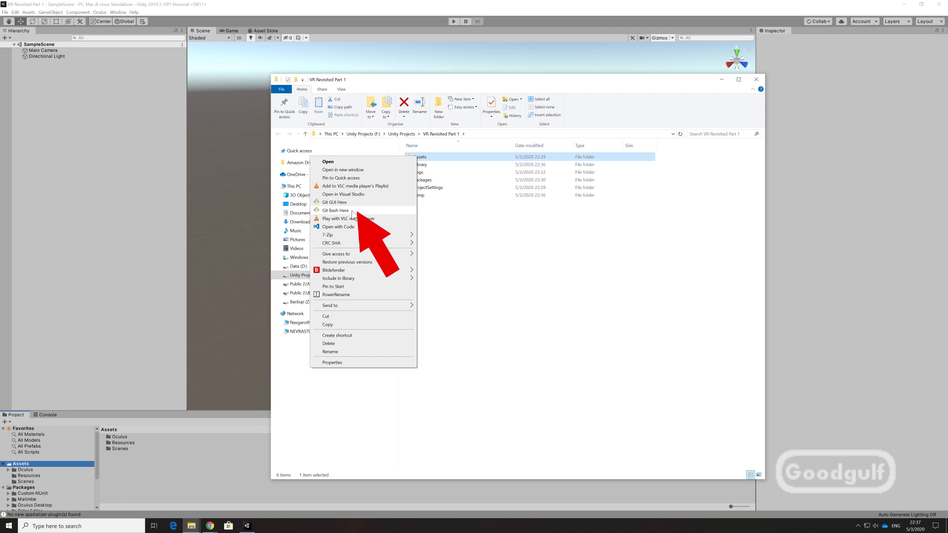
left_click(354, 214)
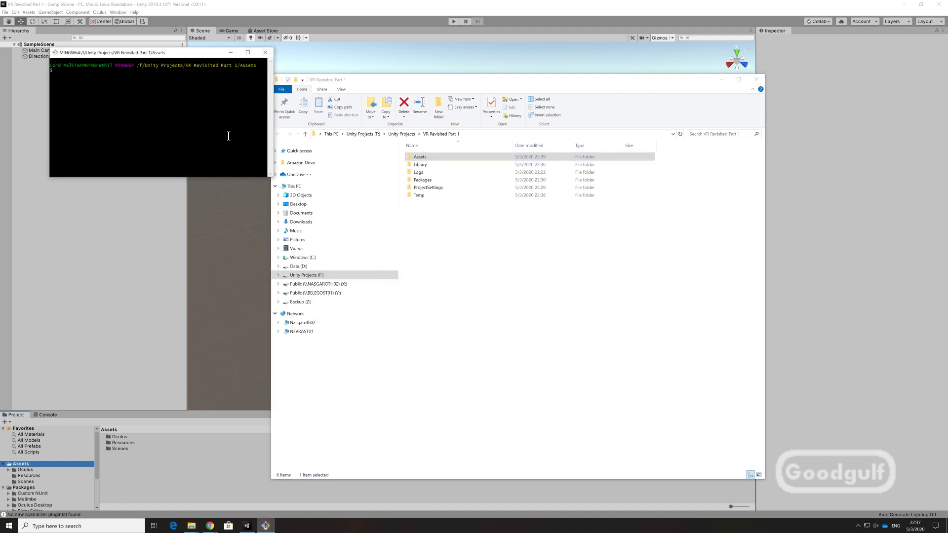
left_click_drag(196, 55, 399, 232)
type("git clone https://github.com/ExtendedRealityLtd/VRTK.Tutorials.OculusIntegration")
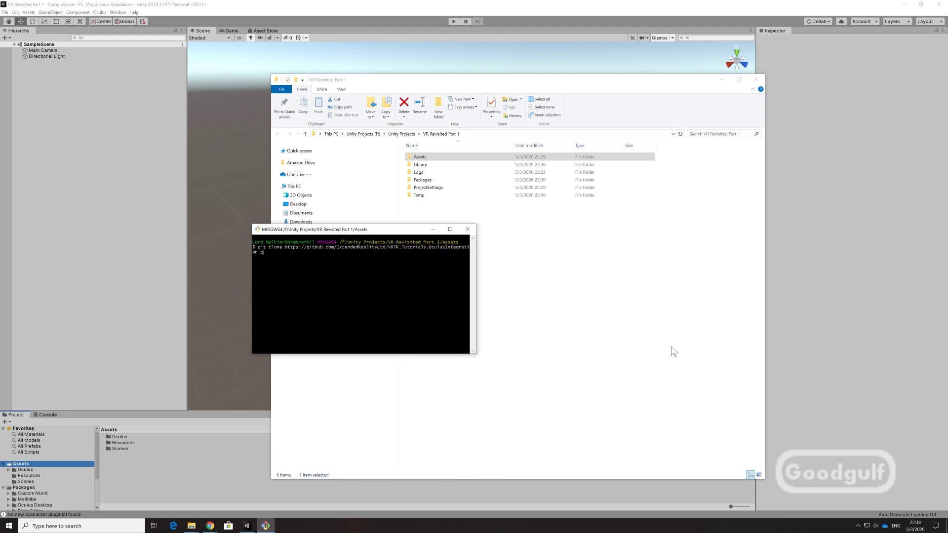
key("Return")
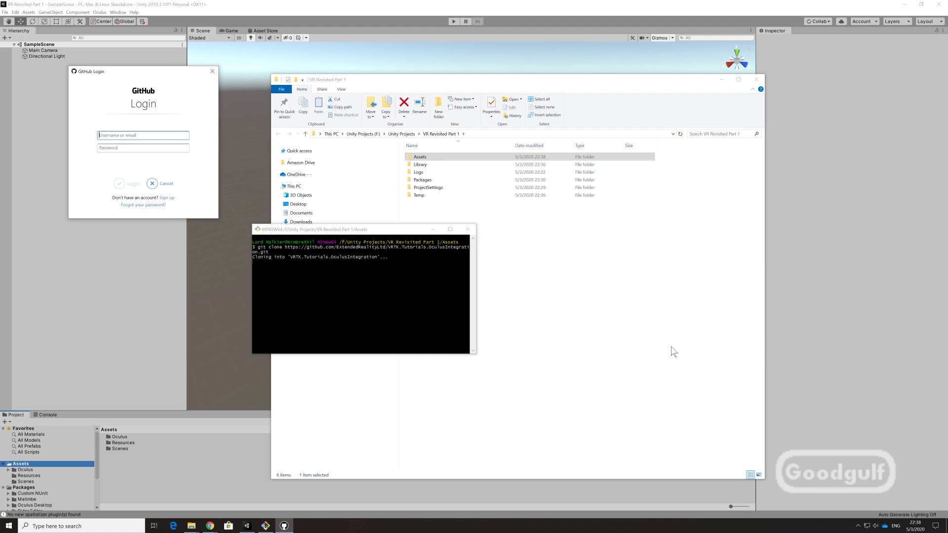
left_click(152, 183)
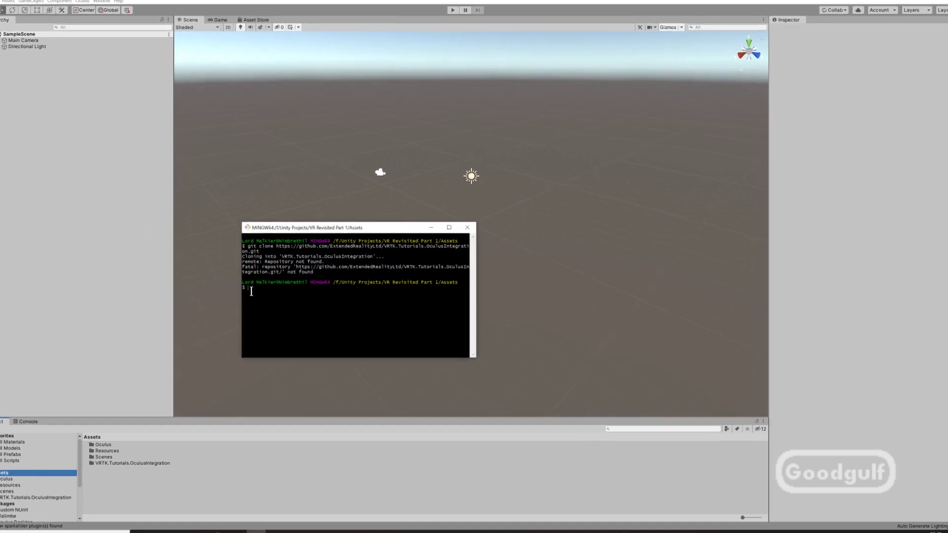
right_click(242, 289)
left_click(240, 317)
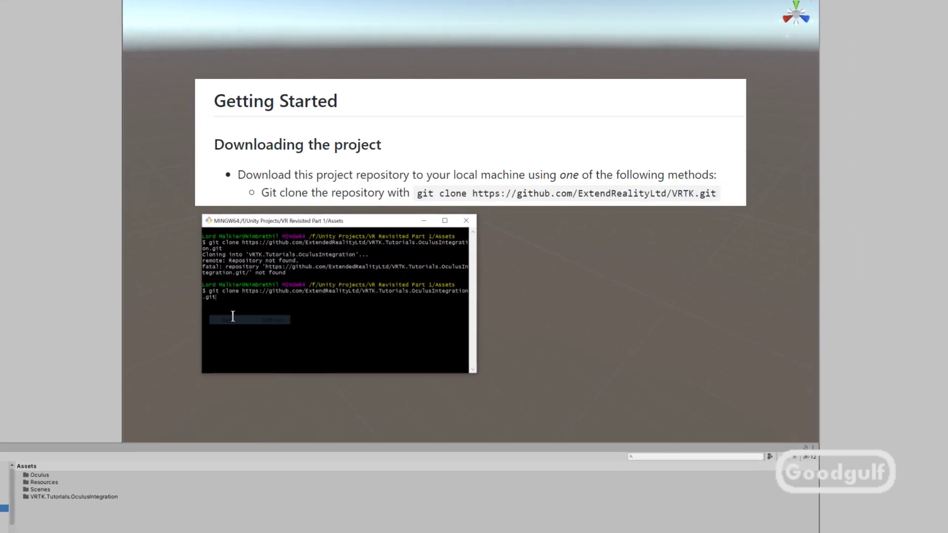
key("Return")
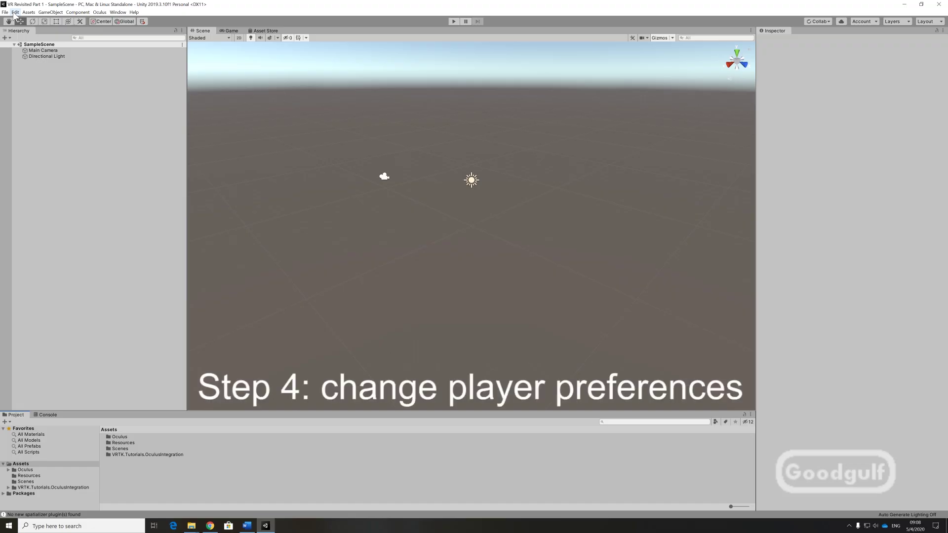
Enable Virtual Reality Supported under XR Settings in the project's Player settings
left_click(15, 13)
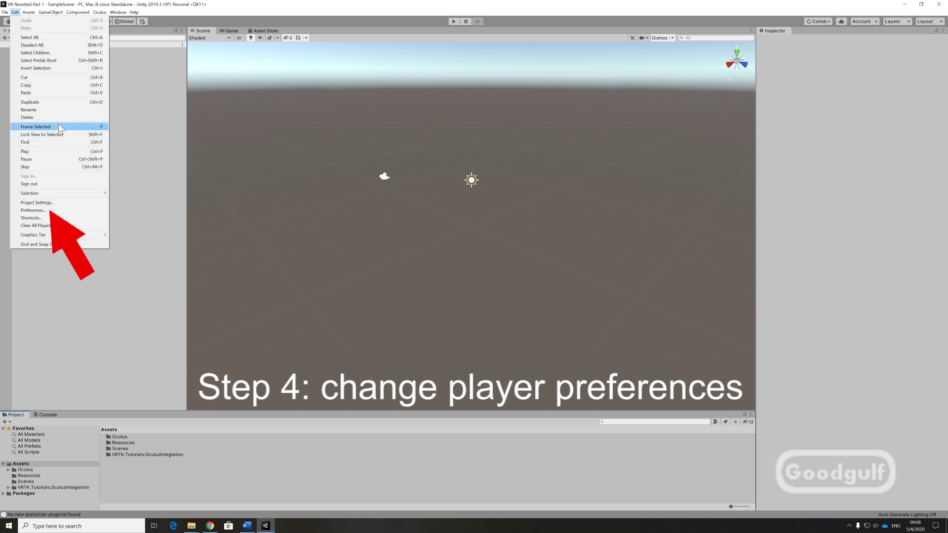
left_click(37, 203)
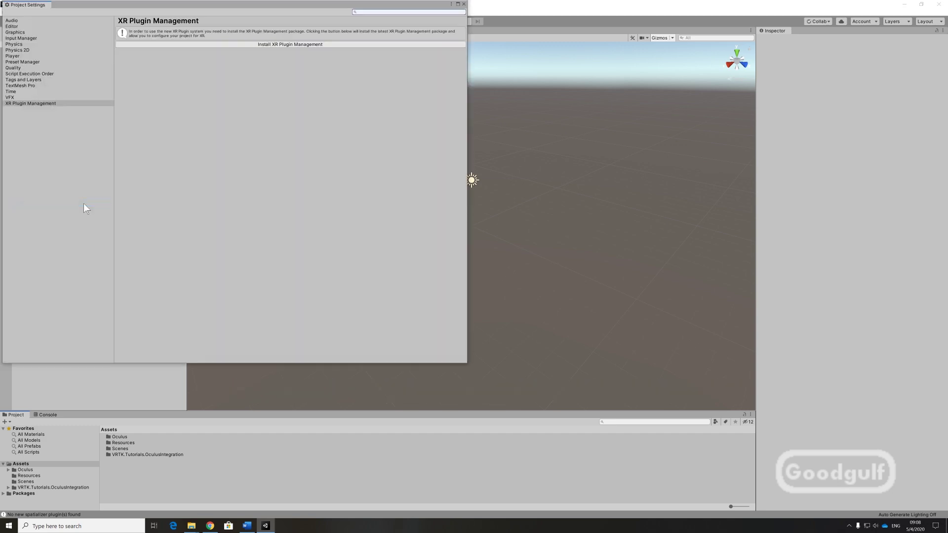
left_click(13, 56)
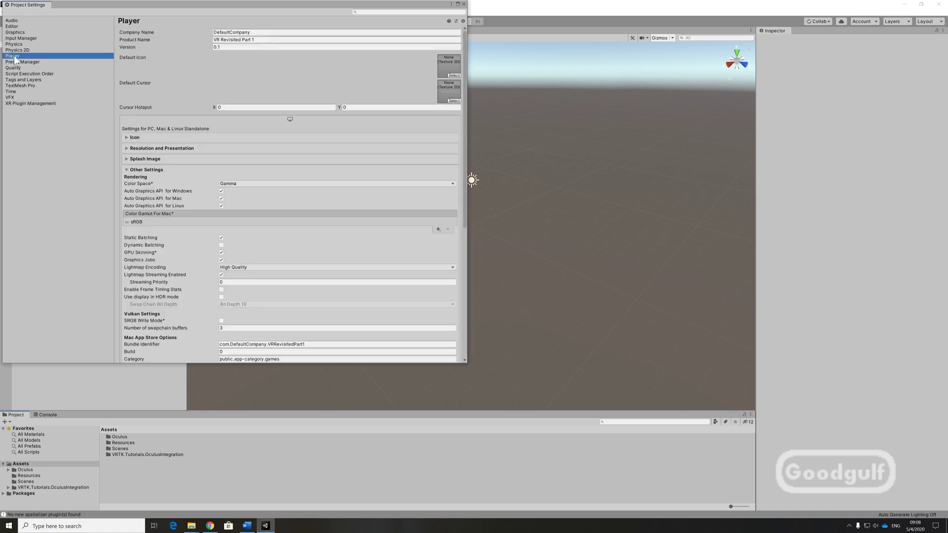
scroll(273, 248, "down", 10)
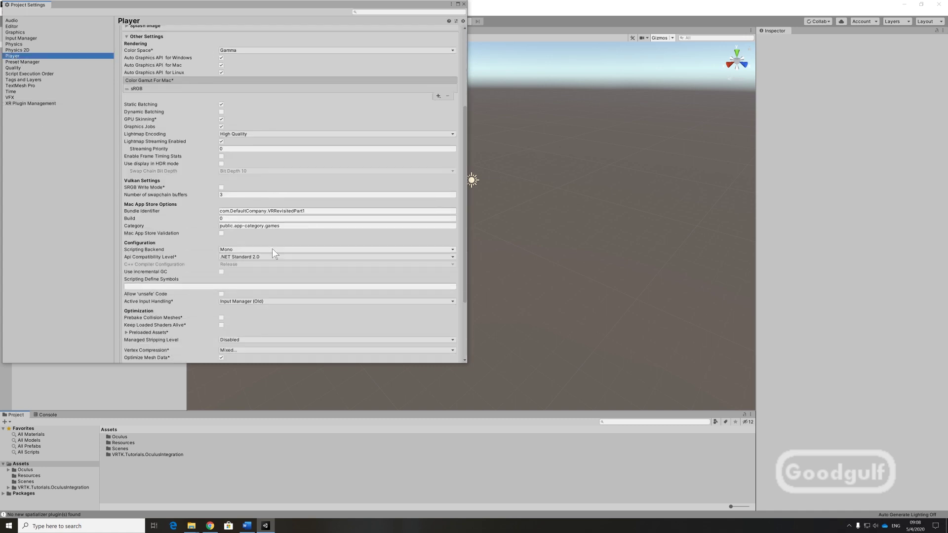
scroll(271, 247, "down", 5)
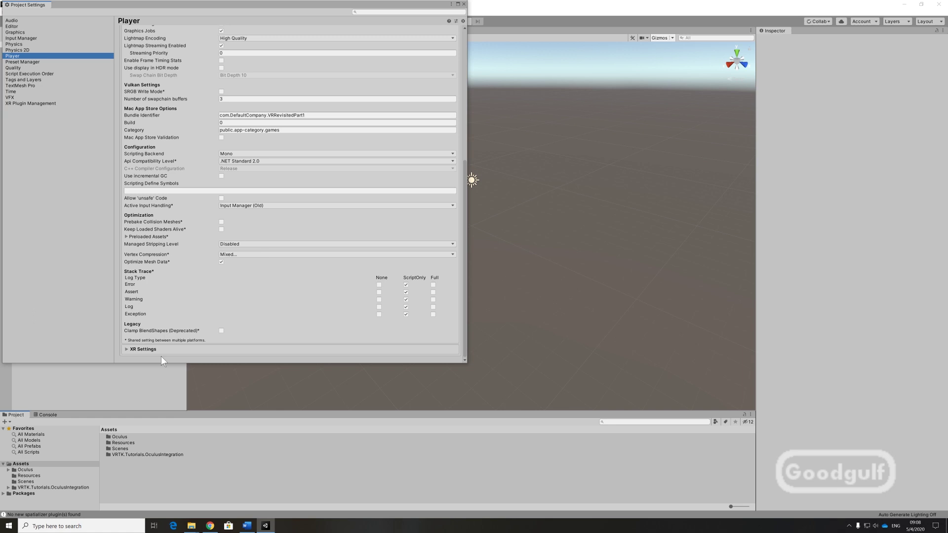
left_click(124, 349)
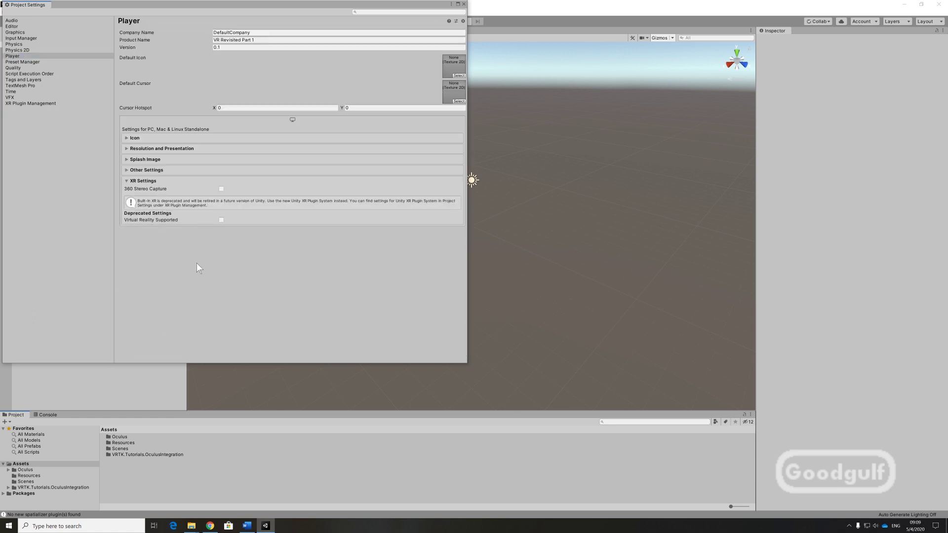
left_click(221, 221)
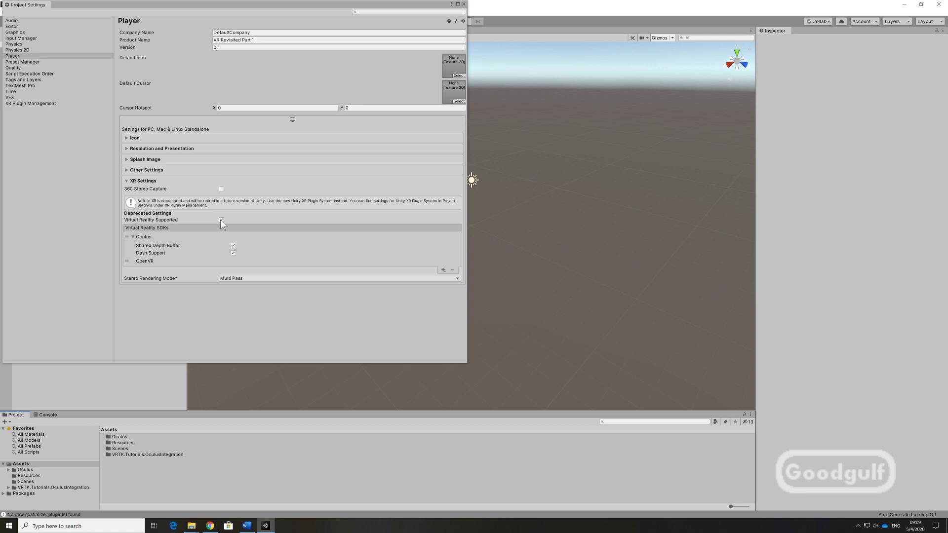
Turn off Shared Depth Buffer and Dash Support for the Oculus SDK, and close the Project Settings
left_click(233, 245)
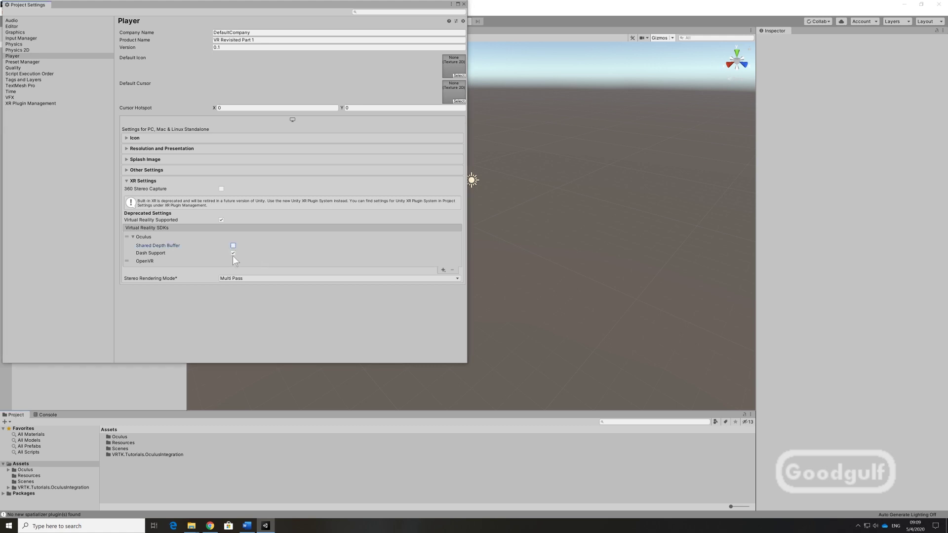
left_click(233, 253)
left_click(464, 4)
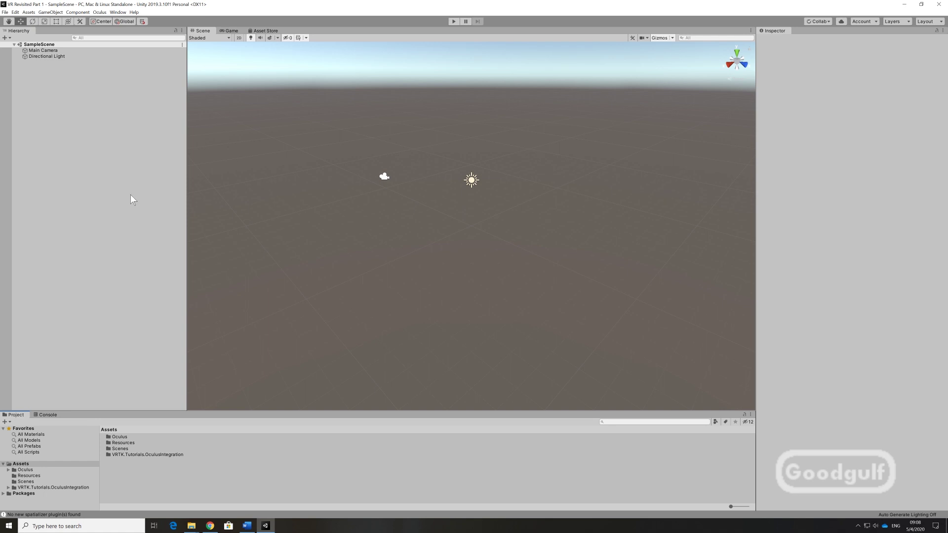
Open the Project Settings again
left_click(16, 12)
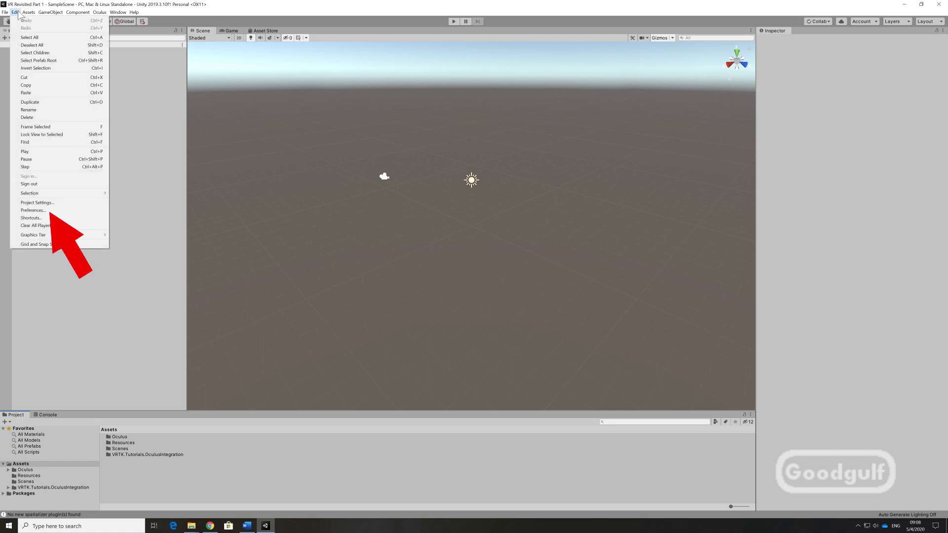